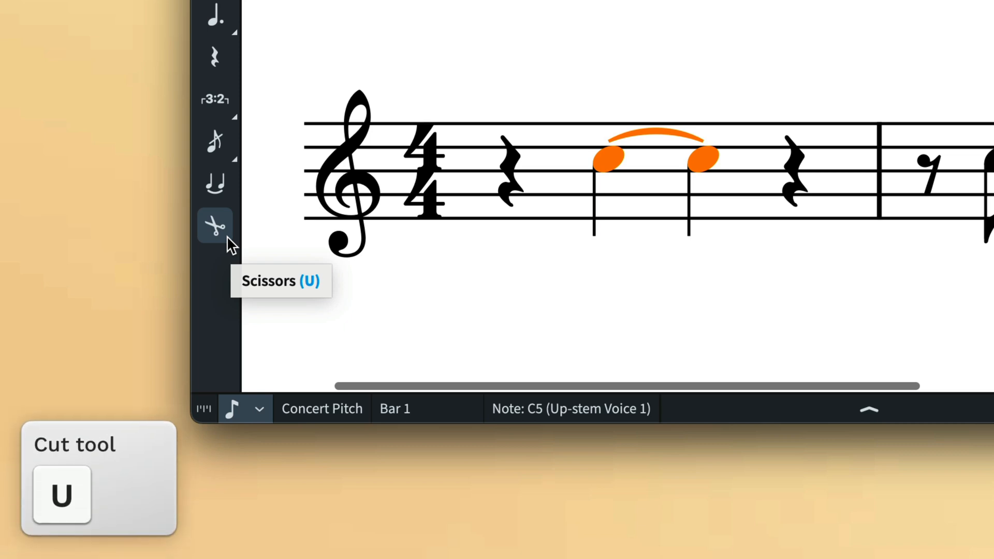
# Cut the tie between the two C5 quarter notes in bar 1 with the Scissors, then select bar 2's tied notes
pyautogui.press('Escape')
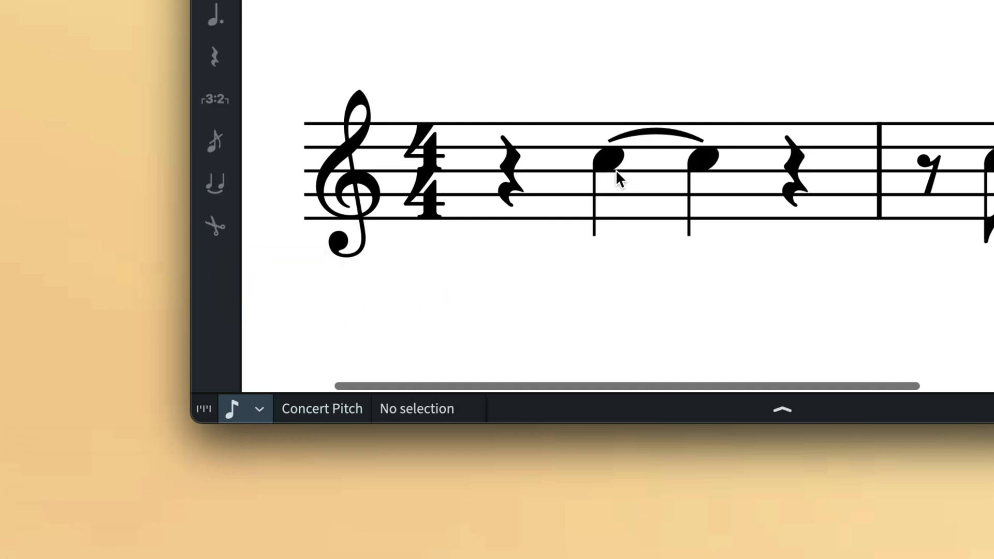
pyautogui.click(619, 157)
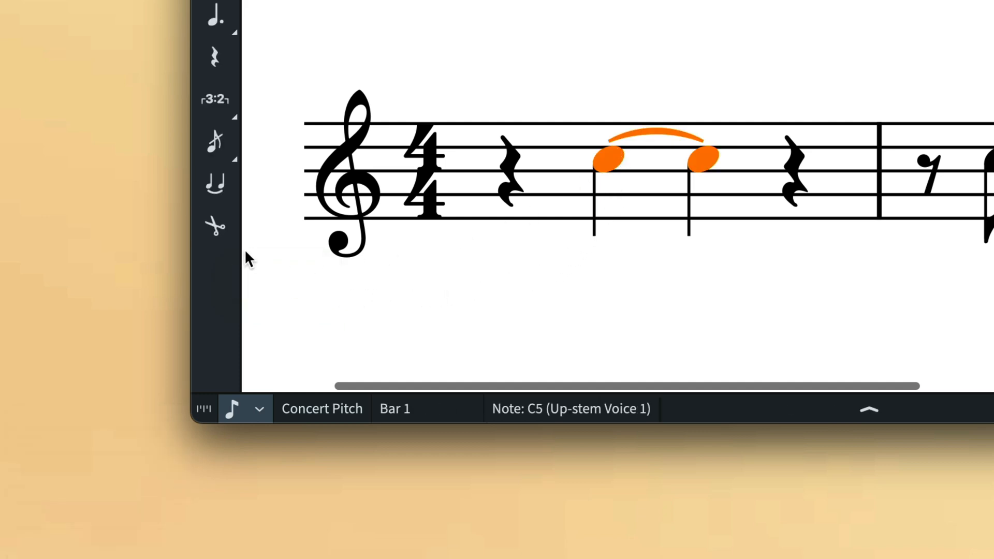
pyautogui.click(222, 234)
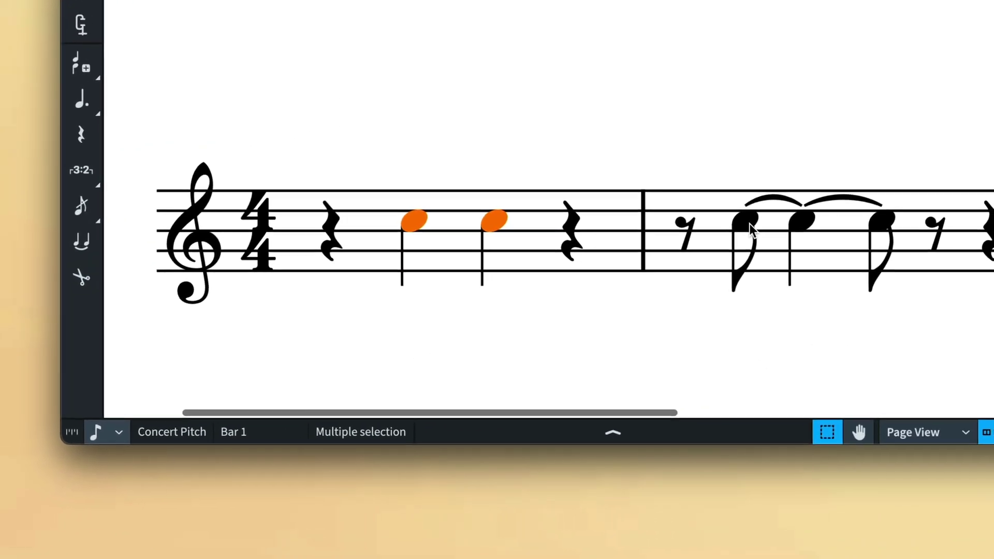
pyautogui.click(850, 198)
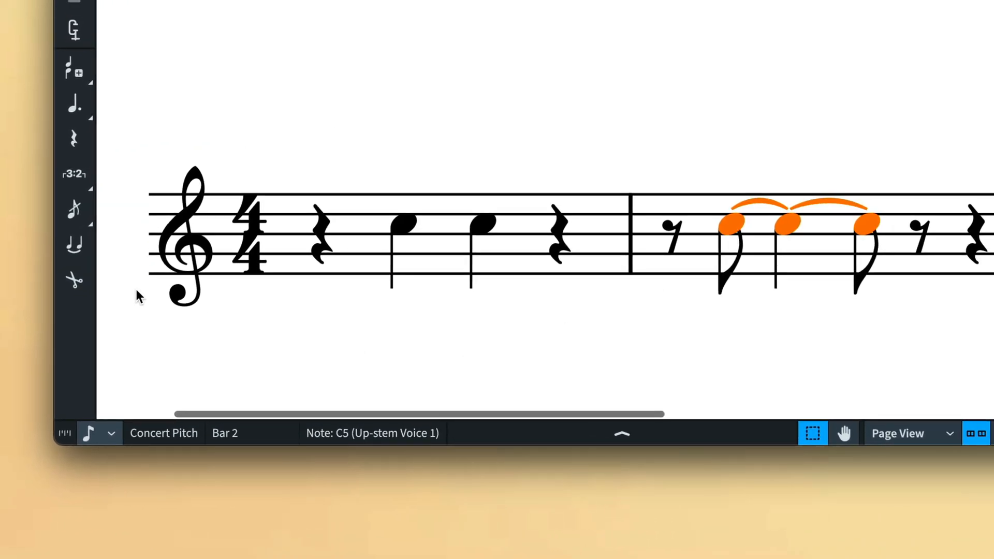
# Remove the ties from the bar 2 notes and start note input on the second score's whole note
pyautogui.click(85, 287)
pyautogui.click(281, 391)
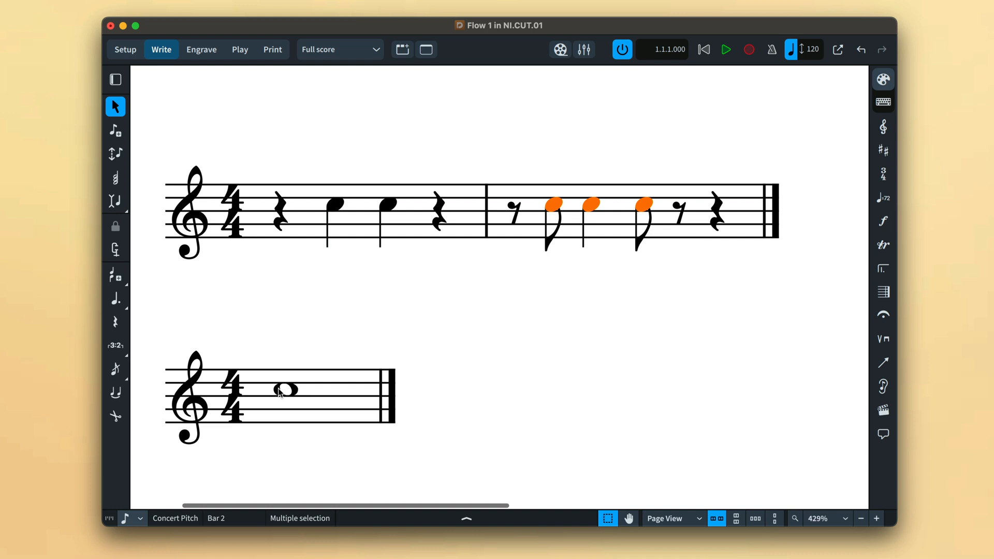
pyautogui.click(115, 132)
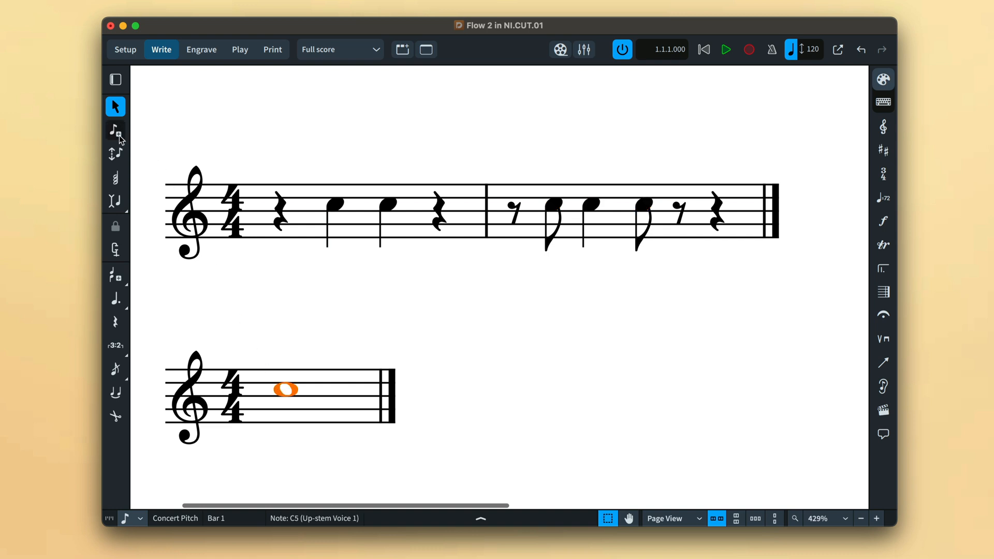
# Split the whole-note C5 partway through the bar into a dotted quarter plus an eighth tied to a half
pyautogui.press('Right')
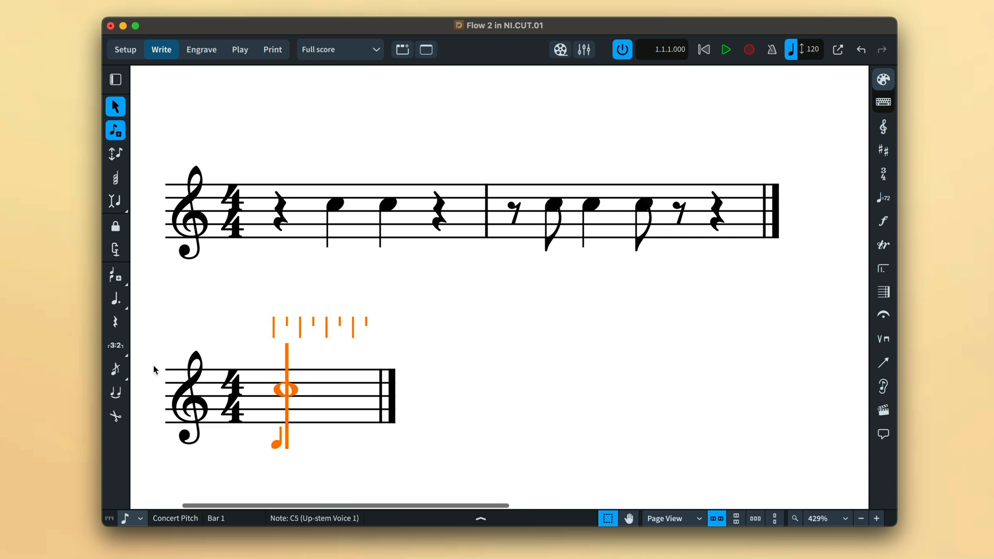
pyautogui.press('Right')
pyautogui.press('Right')
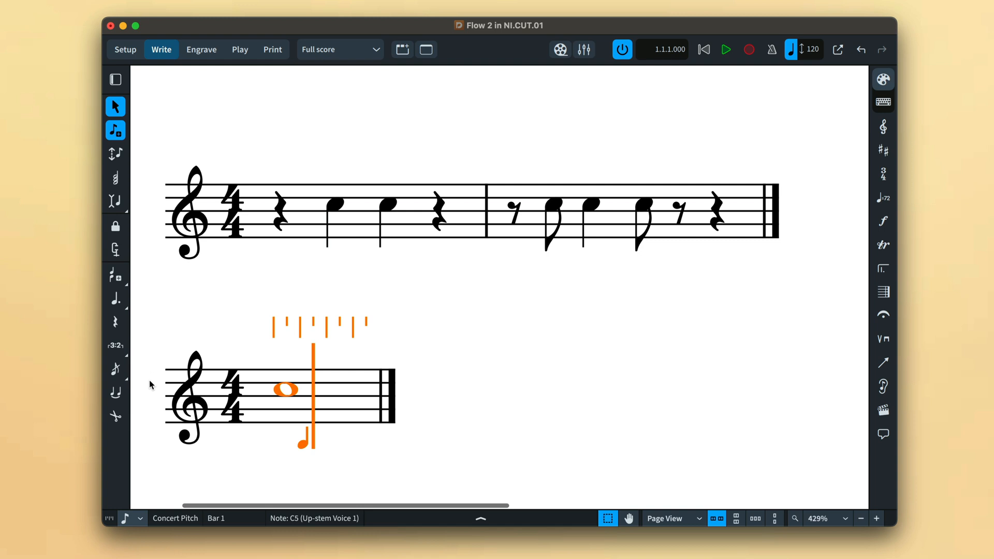
pyautogui.click(116, 417)
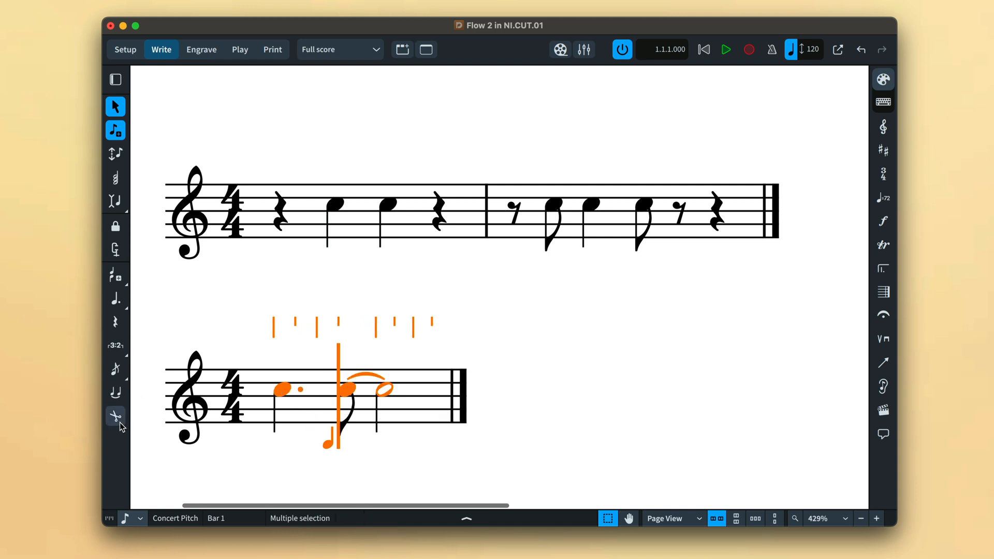
pyautogui.scroll(-5, 150, 465)
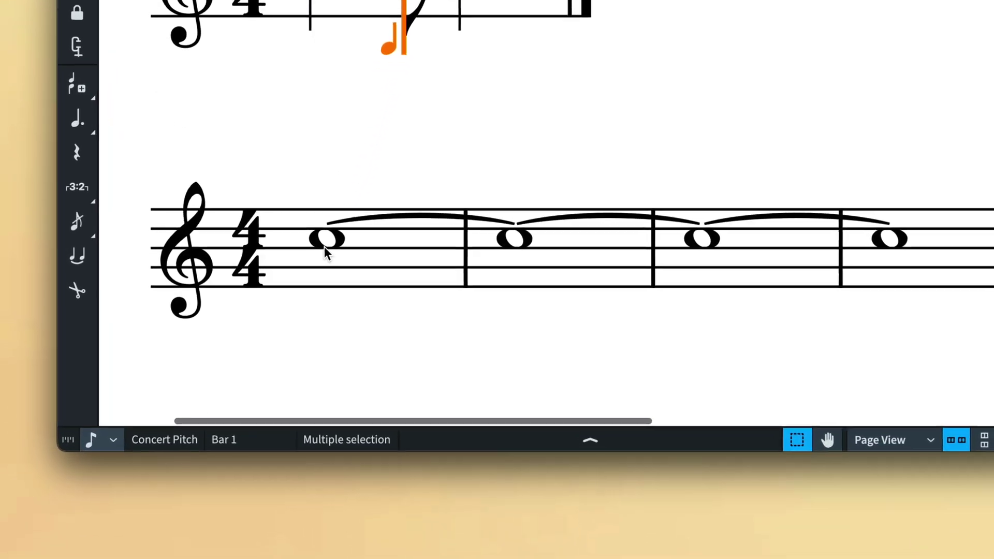
# Split the tied whole-note C5s across bars 1–4 at a dotted-note rhythmic grid with Alt+U
pyautogui.click(288, 373)
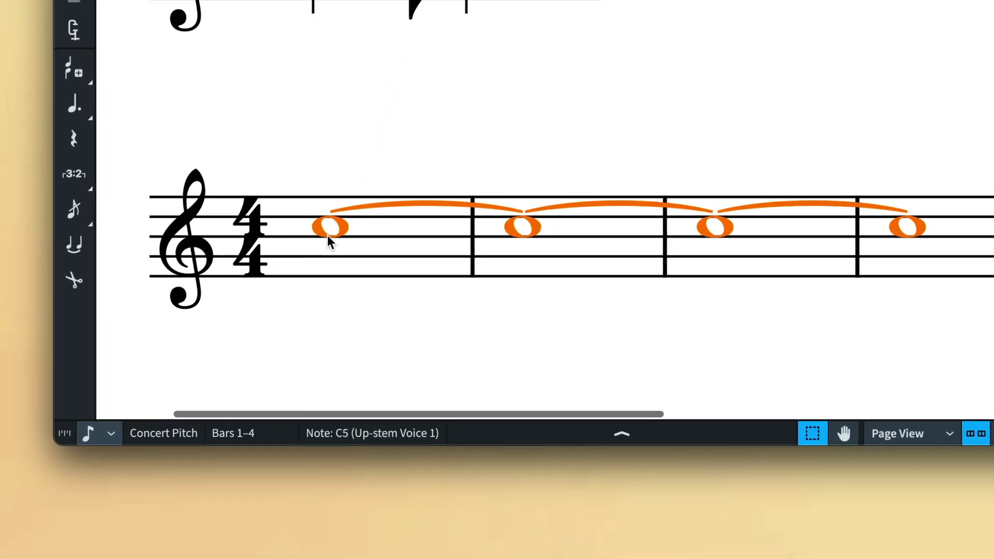
pyautogui.click(102, 431)
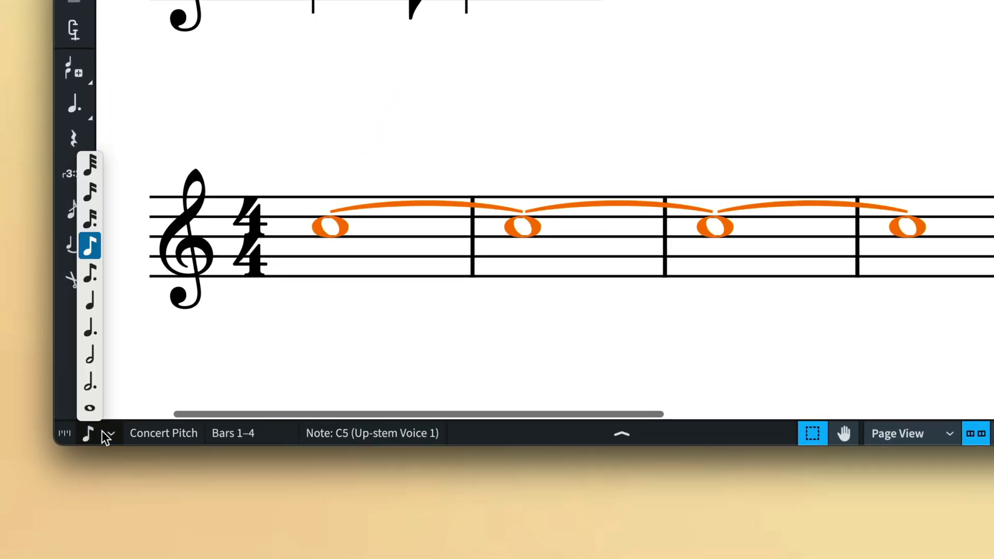
pyautogui.click(91, 329)
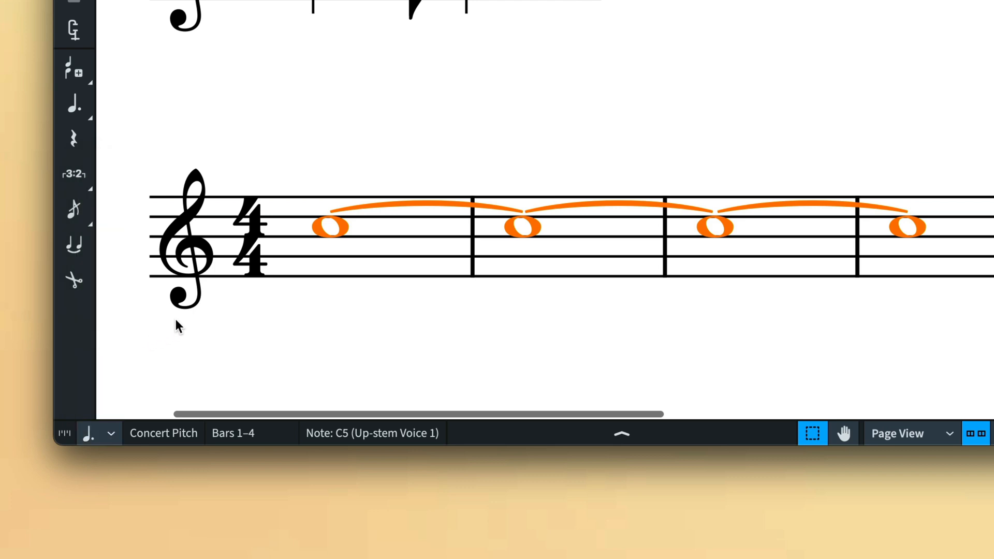
pyautogui.hotkey('alt', 'u')
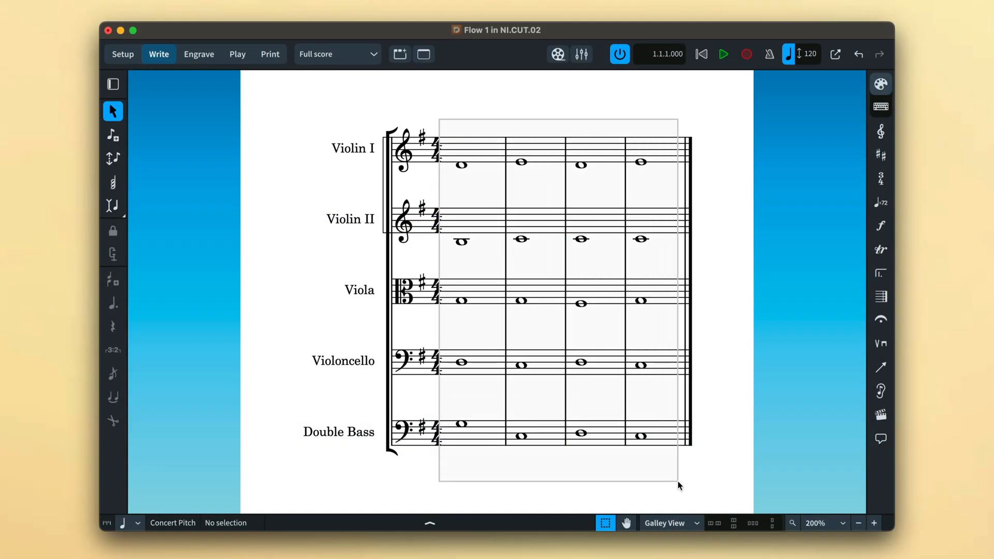
# Split every whole note in bars 1–4 of all string parts into four quarter notes per bar
pyautogui.moveTo(439, 120); pyautogui.dragTo(679, 486)
pyautogui.press('6')
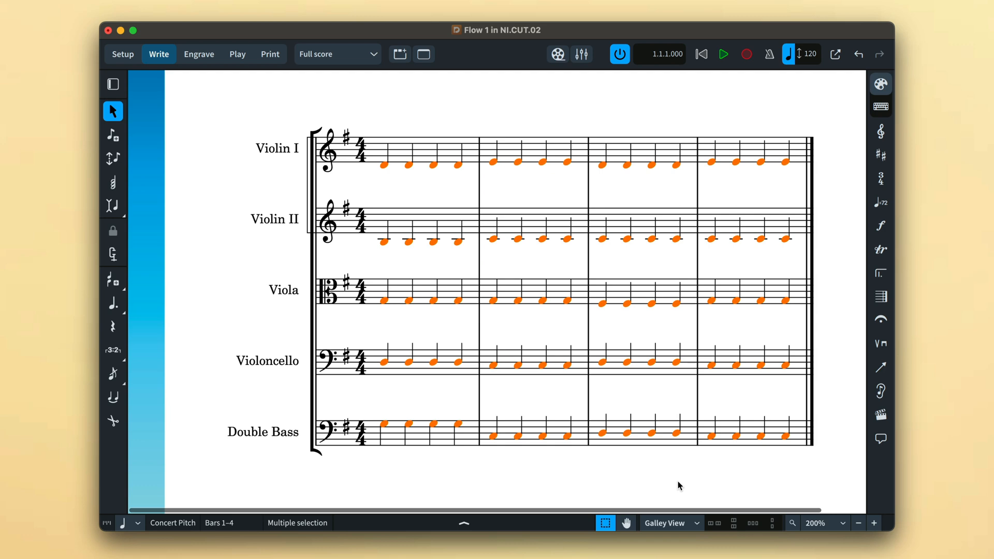
pyautogui.click(678, 486)
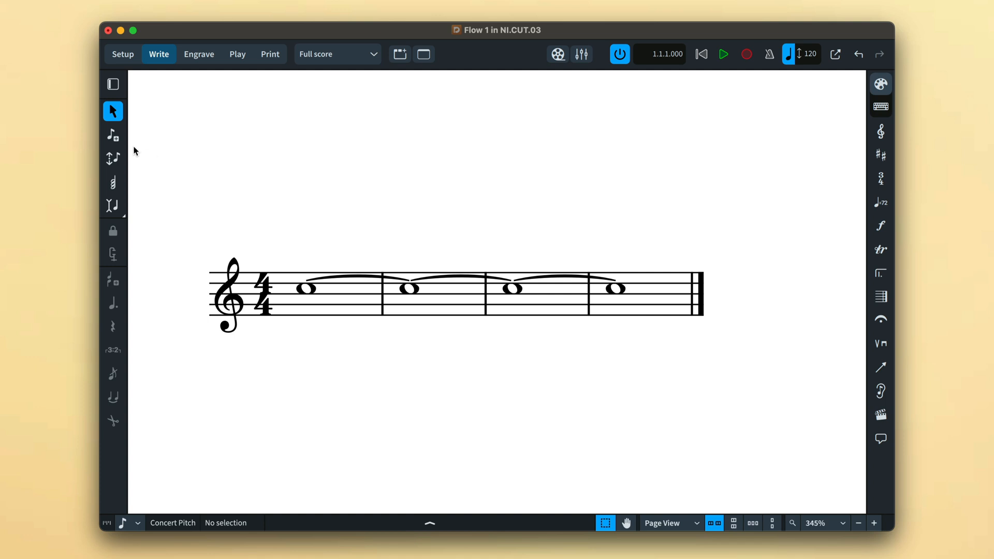
# Split the four tied whole-note C5s into halves, quarters, dotted quarters and eighths from partway into bar 1
pyautogui.click(114, 136)
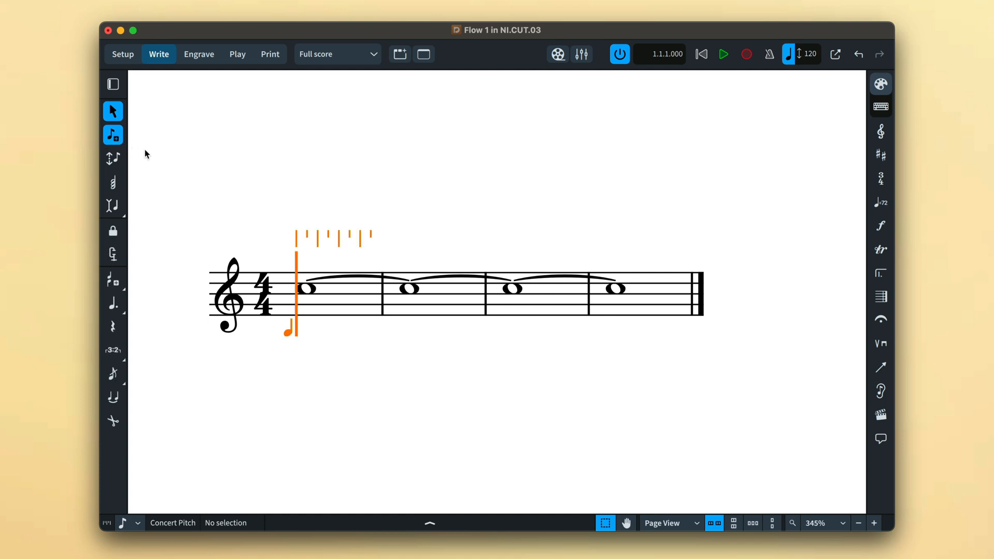
pyautogui.press('Right')
pyautogui.press('Right')
pyautogui.press('Right')
pyautogui.press('Right')
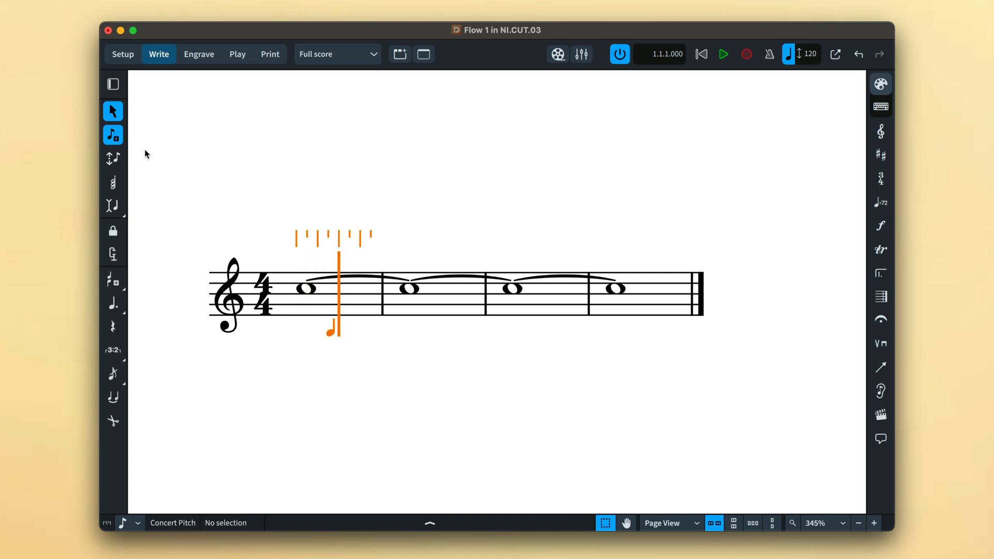
pyautogui.press('Right')
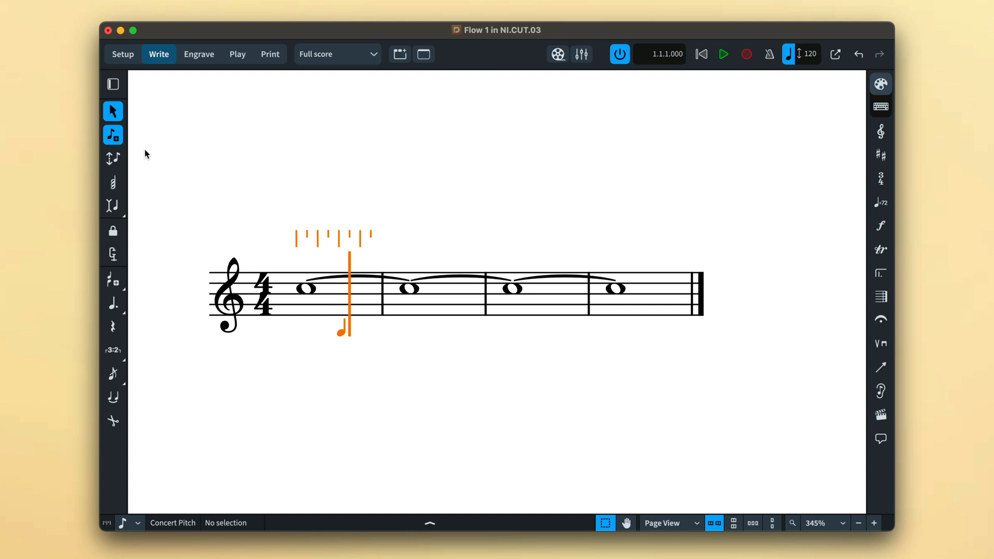
pyautogui.press('super+v')
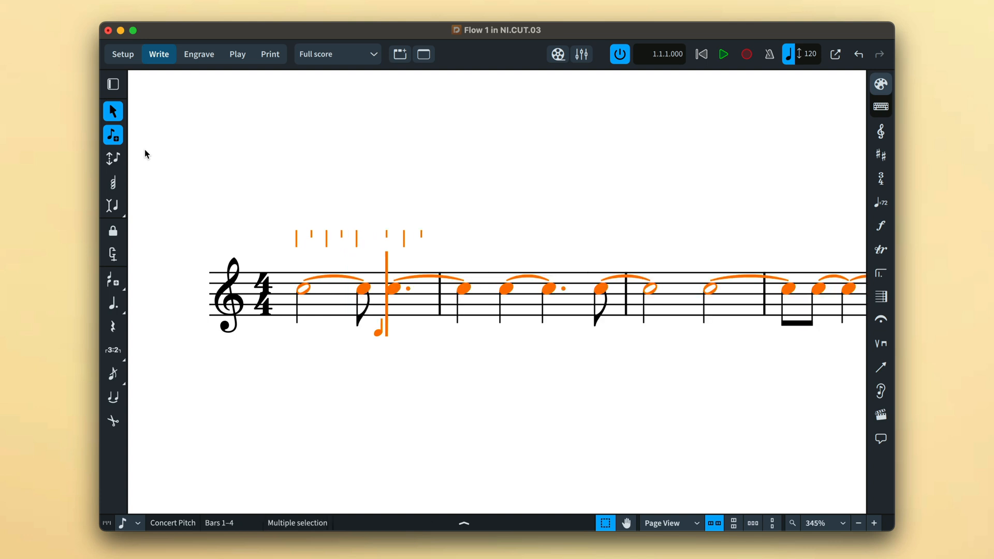
pyautogui.press('Escape')
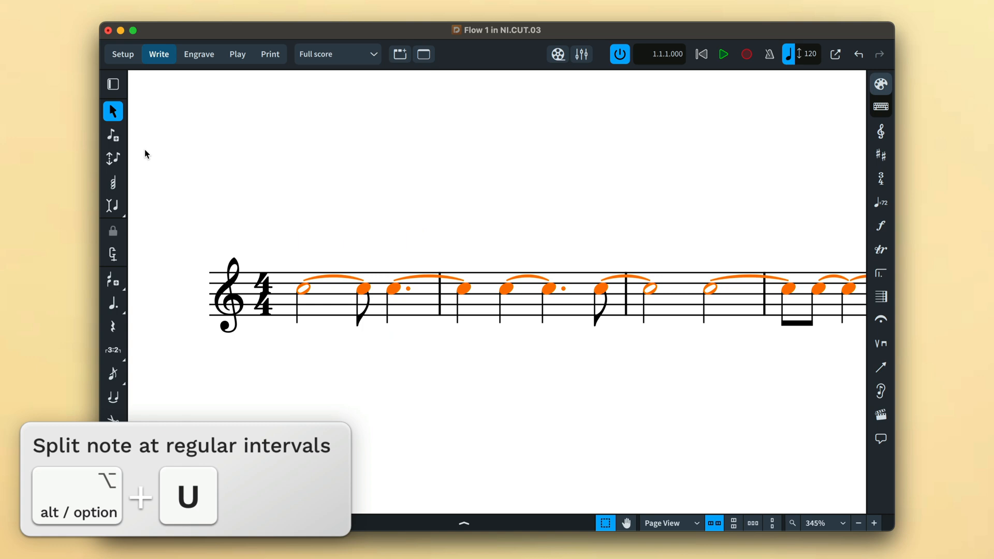
pyautogui.press('Escape')
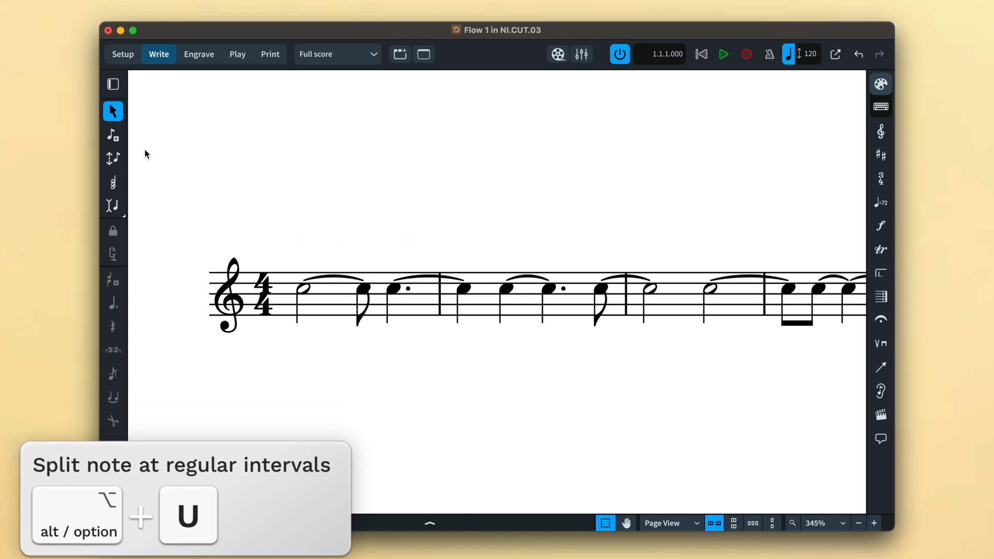